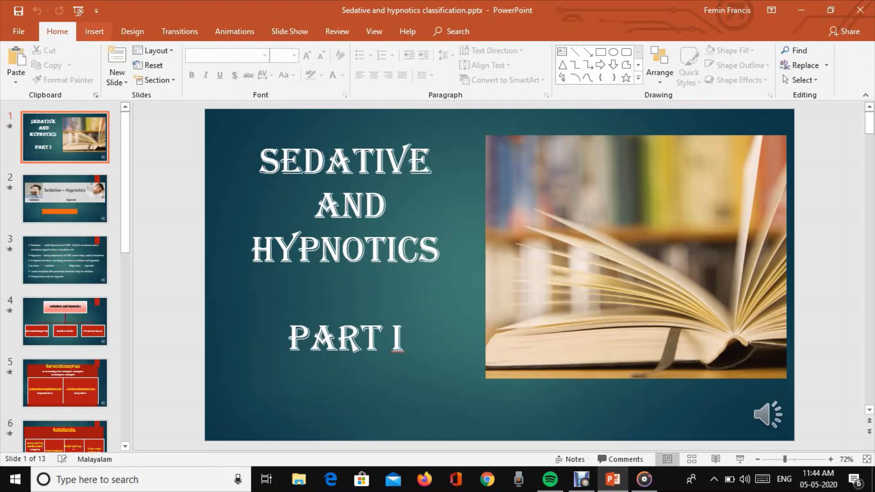
{"action": "left_click", "coordinate": [94, 31]}
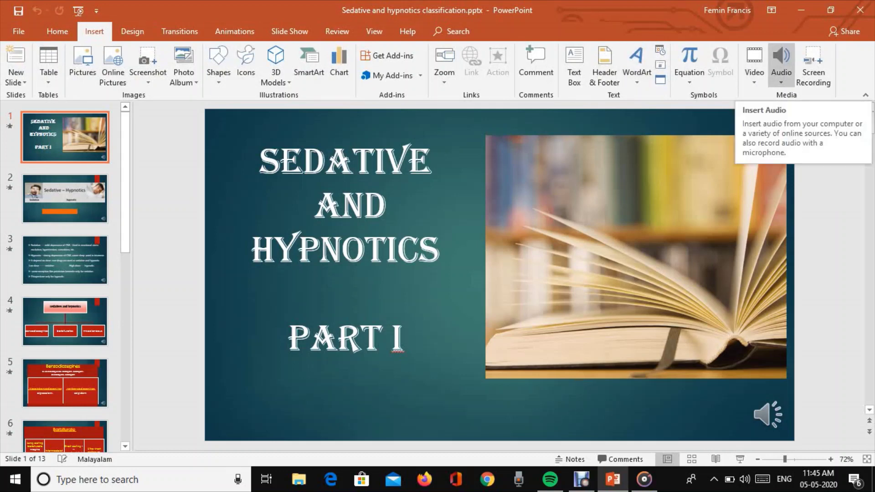
{"action": "left_click", "coordinate": [782, 69]}
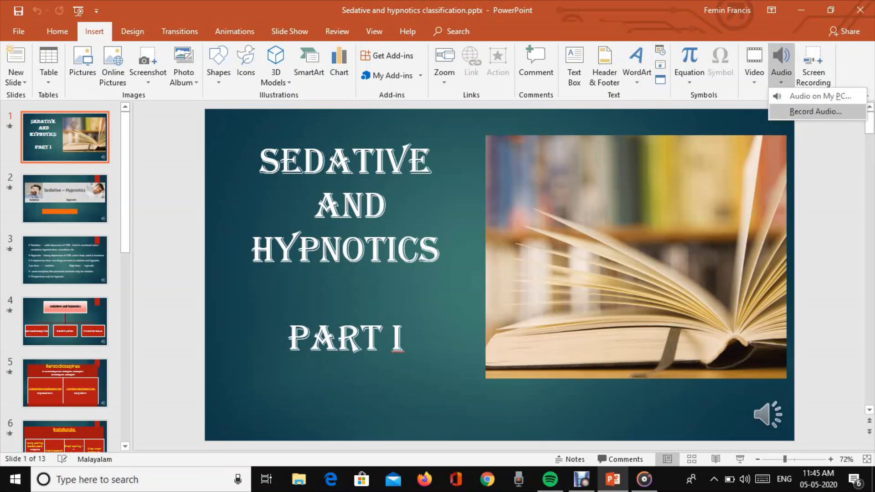
{"action": "left_click", "coordinate": [820, 96]}
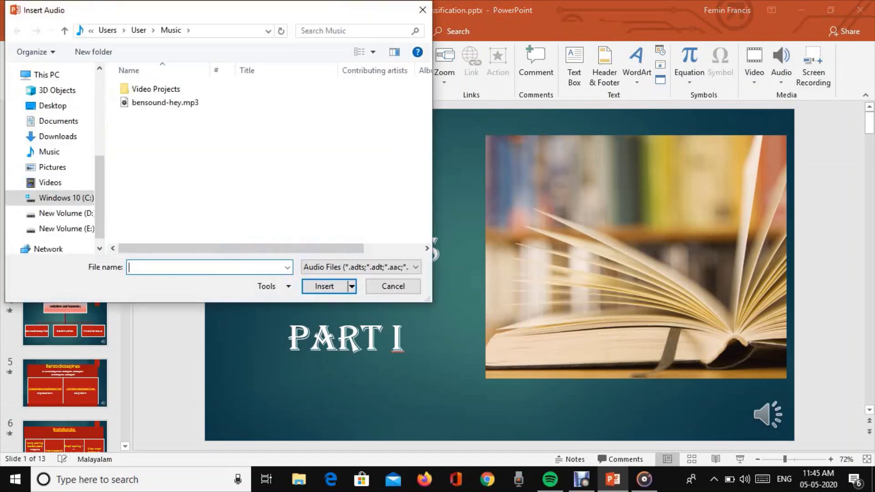
{"action": "left_click", "coordinate": [422, 10]}
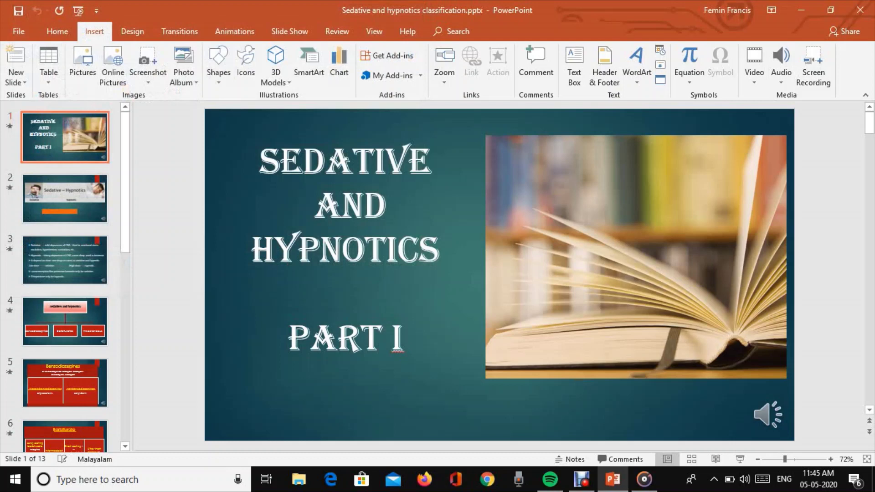
Step: Record a short audio clip on the title slide and place its speaker icon below the book picture
{"action": "left_click", "coordinate": [781, 66]}
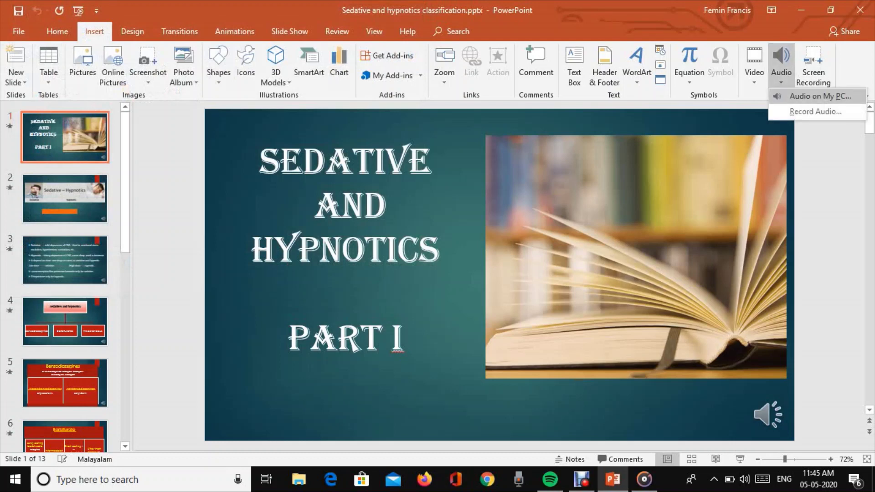
{"action": "key", "text": "Return"}
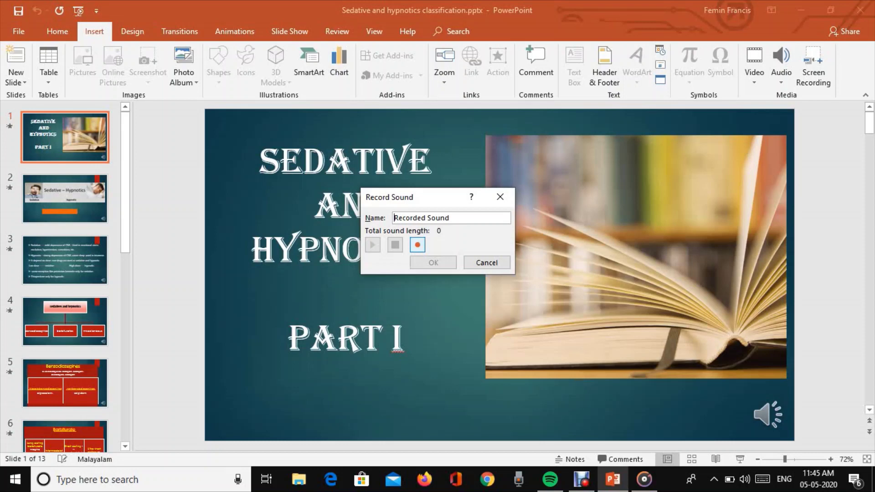
{"action": "left_click", "coordinate": [418, 245]}
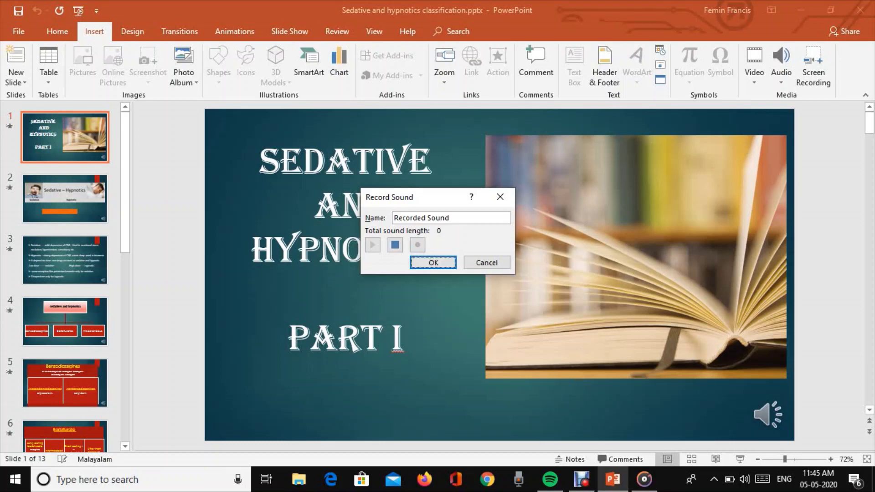
{"action": "left_click", "coordinate": [396, 245]}
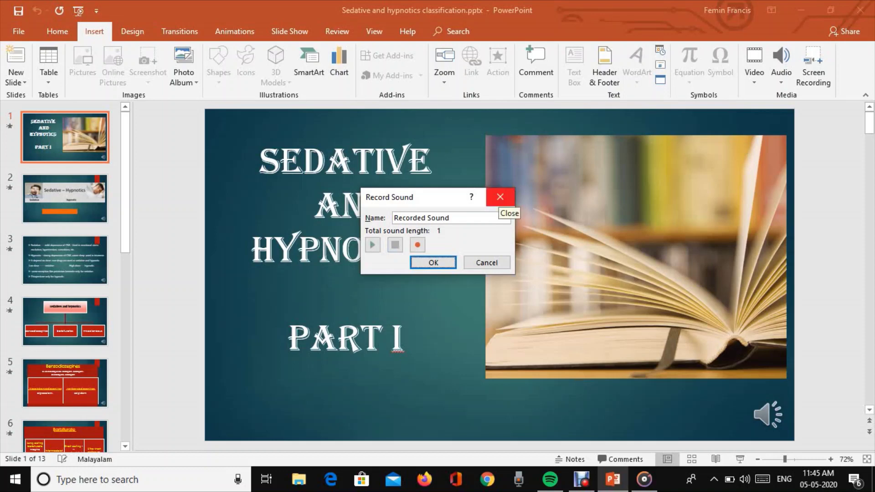
{"action": "left_click", "coordinate": [433, 263]}
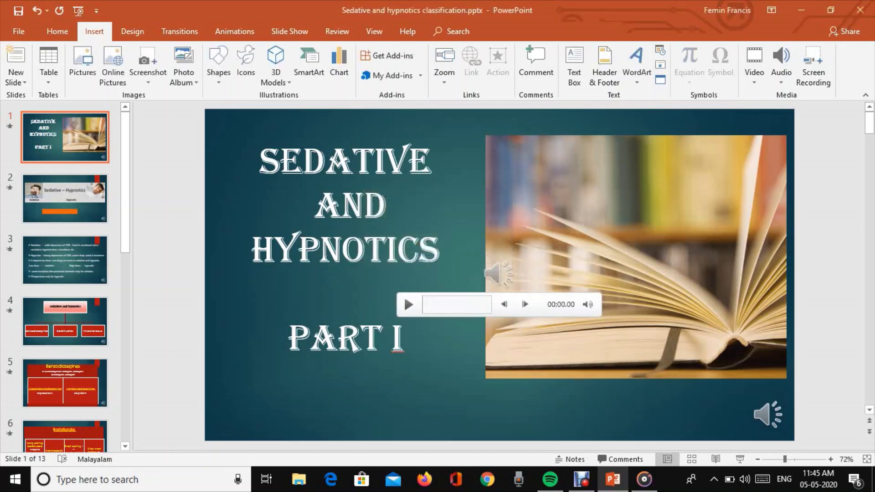
{"action": "left_click_drag", "start_coordinate": [500, 274], "coordinate": [651, 407]}
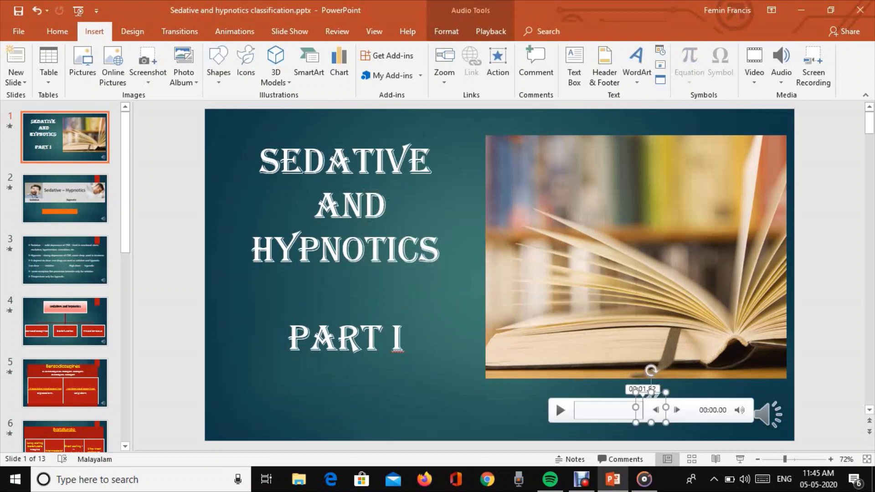
{"action": "left_click", "coordinate": [570, 319]}
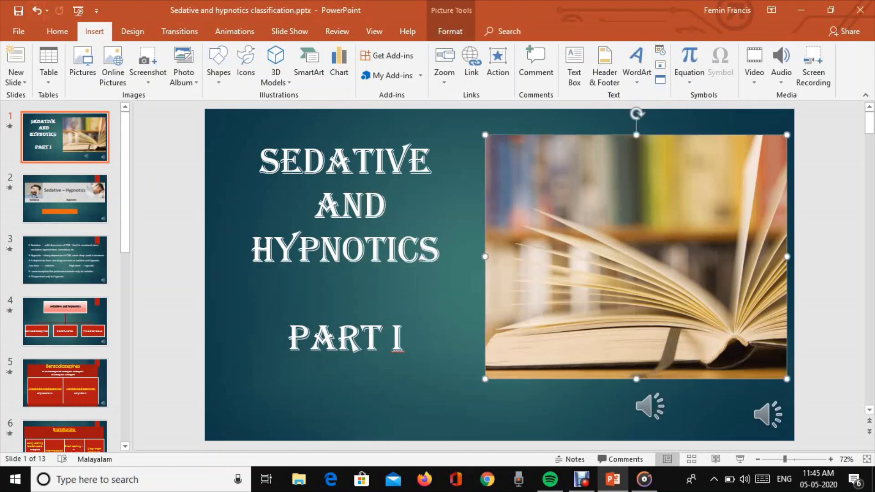
Step: Choose to export the presentation as a video and open the recorder for timings and narrations
{"action": "left_click", "coordinate": [19, 31]}
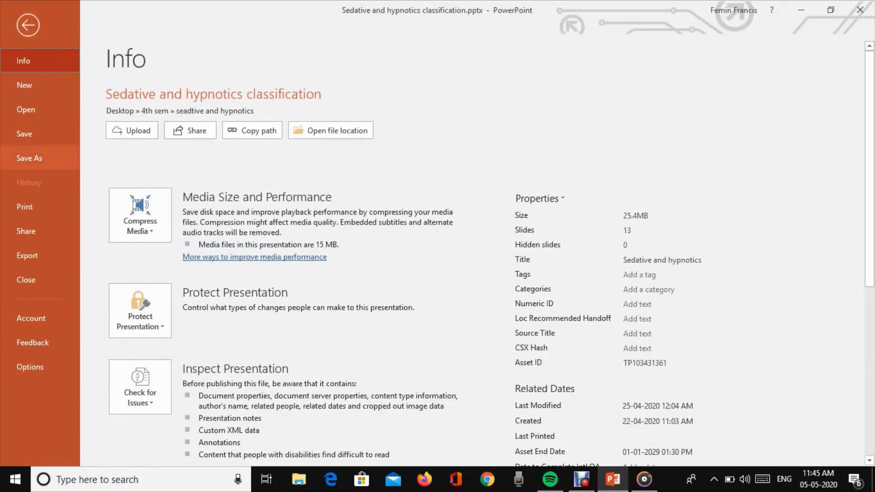
{"action": "left_click", "coordinate": [27, 255]}
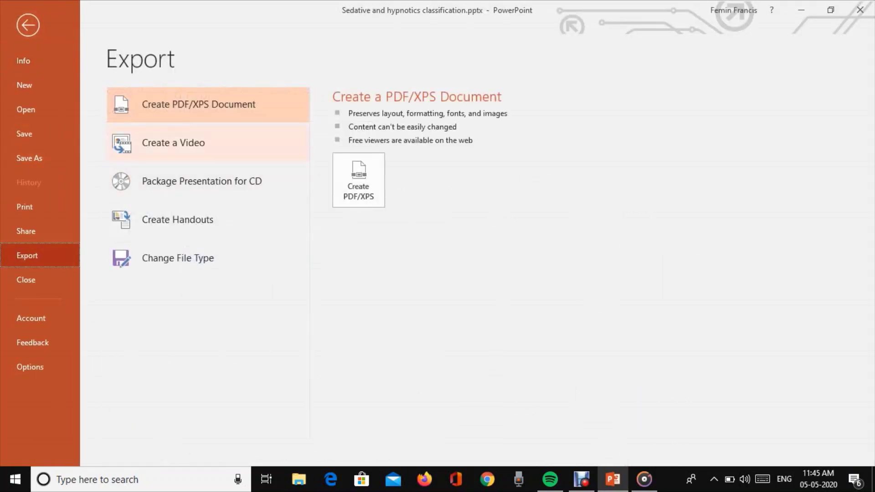
{"action": "left_click", "coordinate": [173, 143]}
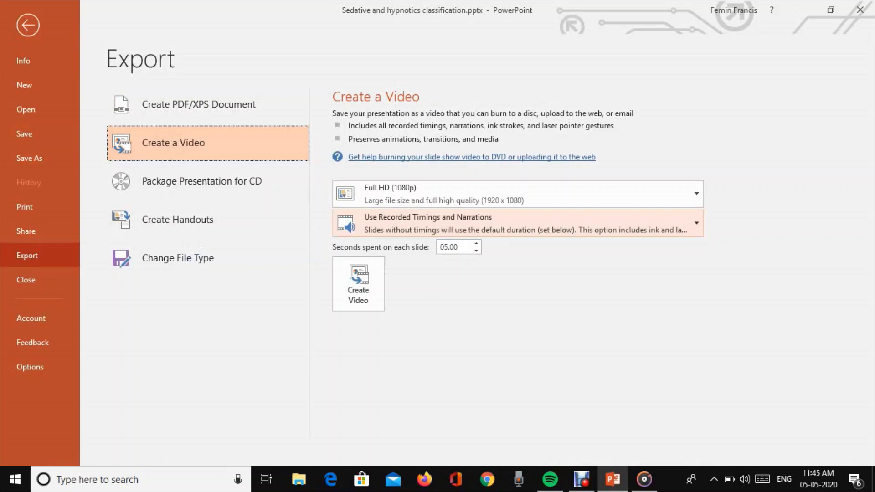
{"action": "left_click", "coordinate": [518, 223]}
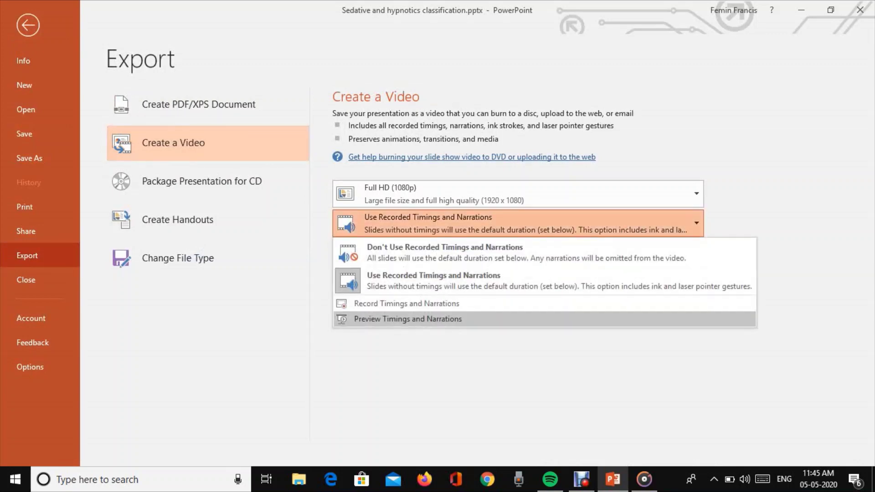
{"action": "left_click", "coordinate": [407, 304]}
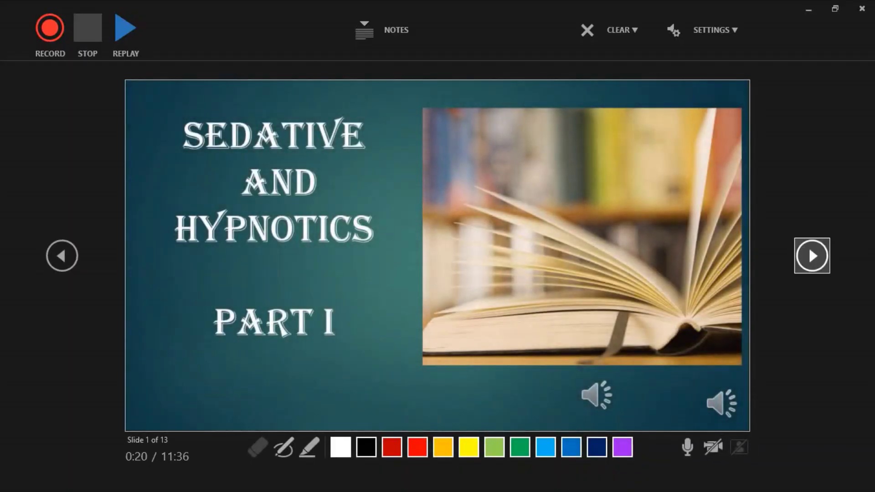
Step: Preview the first three slides in the recorder, return to slide 1 and record a short narration on it
{"action": "left_click", "coordinate": [813, 255]}
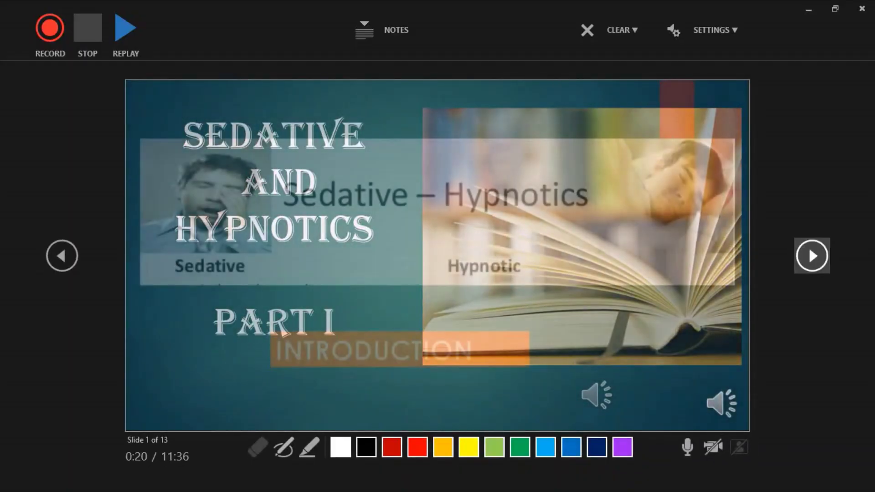
{"action": "left_click", "coordinate": [812, 256]}
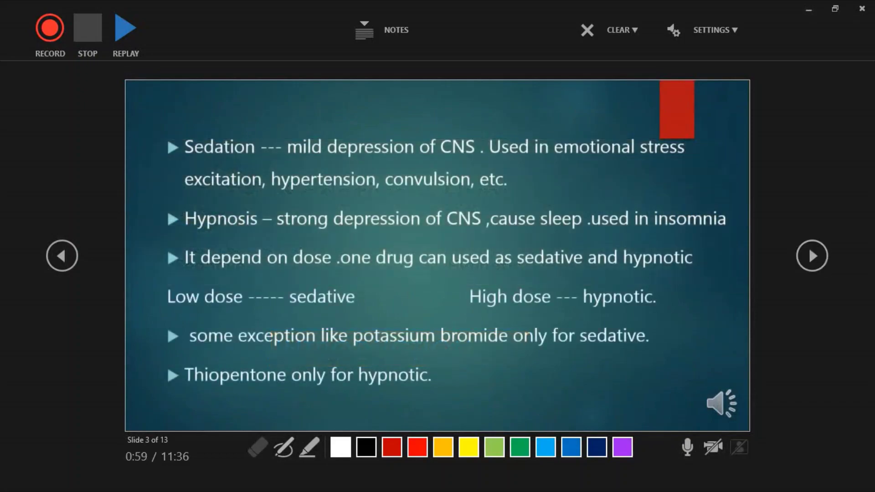
{"action": "left_click", "coordinate": [62, 256]}
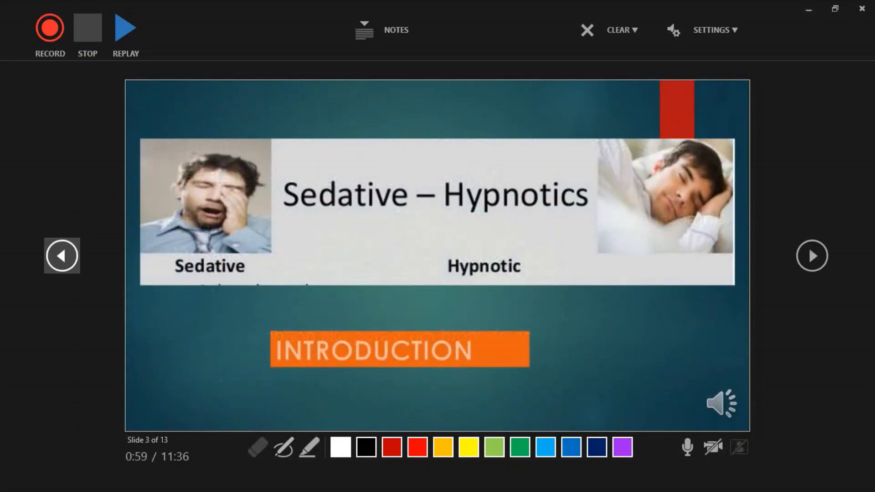
{"action": "left_click", "coordinate": [62, 255]}
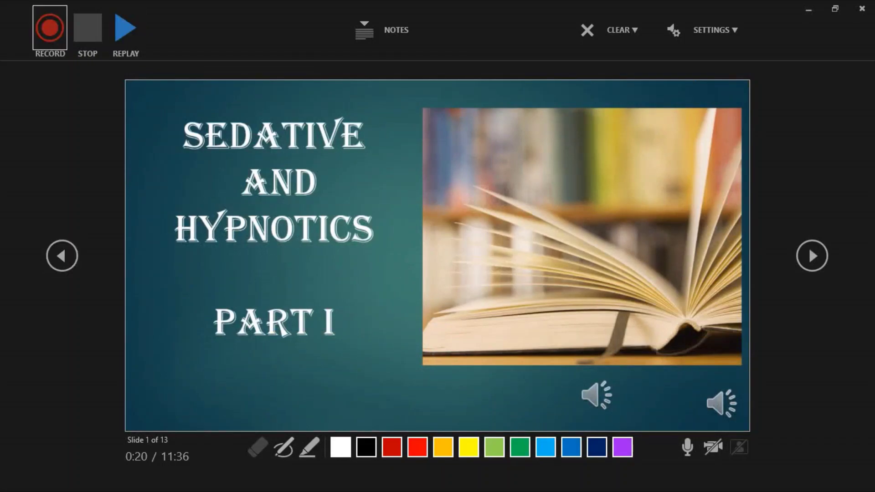
{"action": "left_click", "coordinate": [49, 28]}
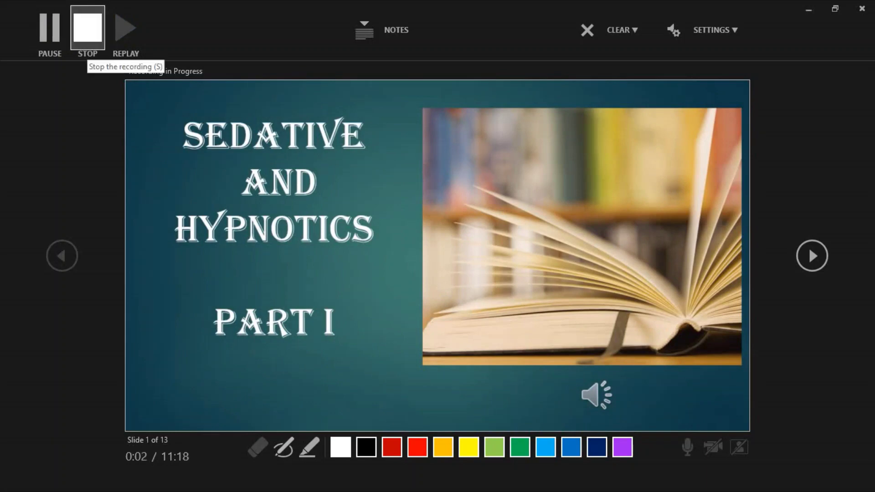
{"action": "left_click", "coordinate": [88, 27]}
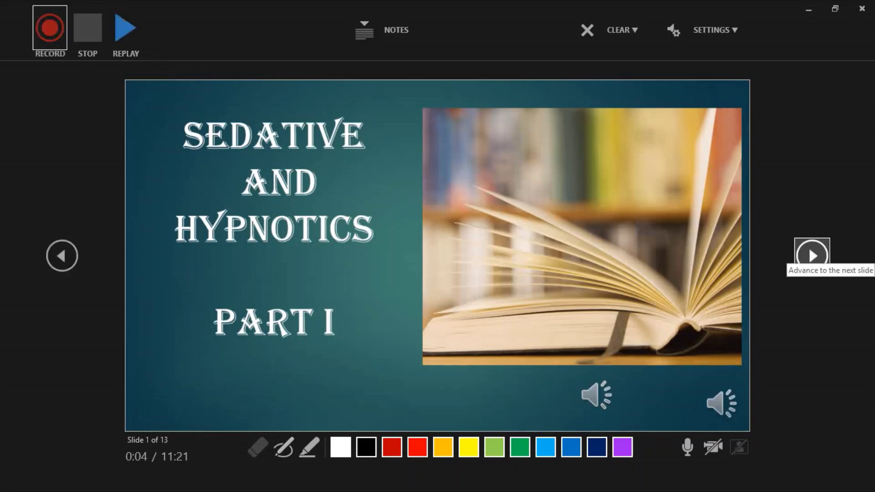
Step: Advance through the slides to slide 4 and close the narration recorder
{"action": "left_click", "coordinate": [813, 255]}
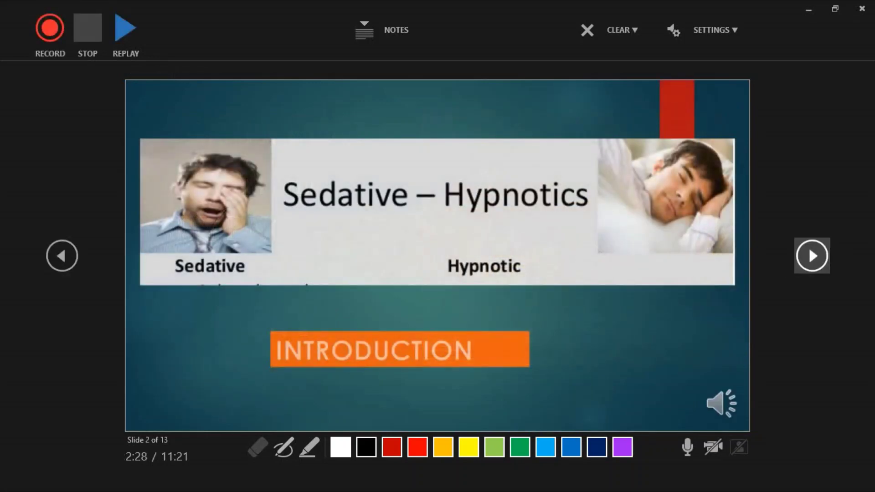
{"action": "left_click", "coordinate": [813, 255]}
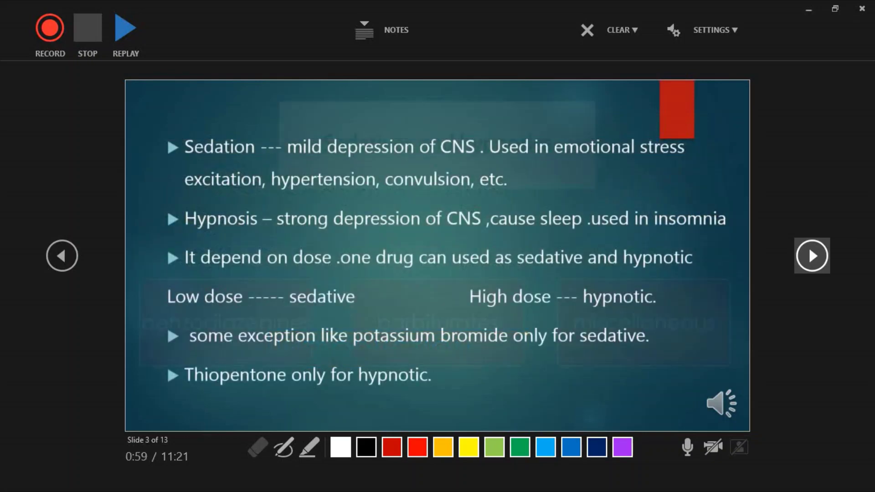
{"action": "left_click", "coordinate": [812, 255]}
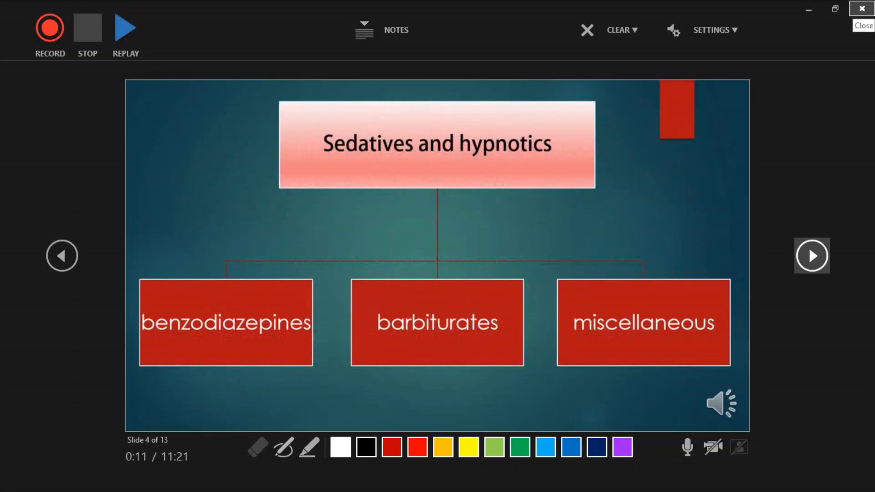
{"action": "left_click", "coordinate": [862, 10]}
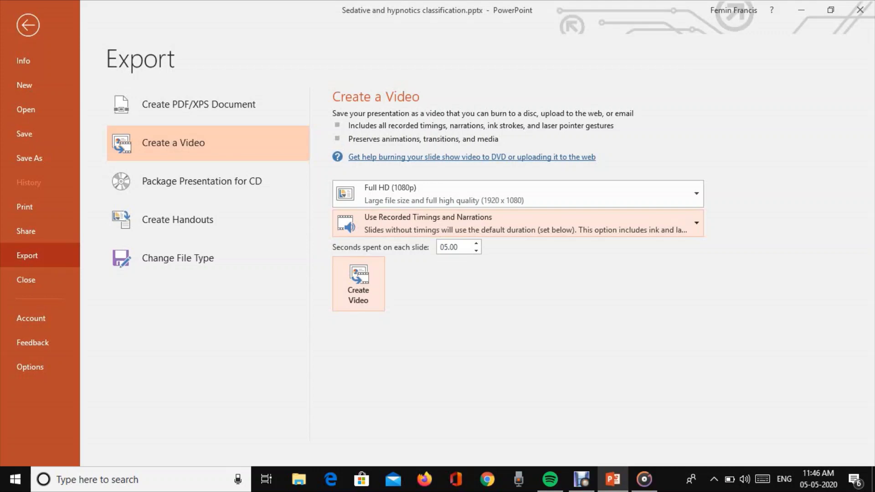
Step: Try to create the MPEG-4 video Sedative and hypnotics classification.mp4, decline replacing the existing file and cancel the save
{"action": "left_click", "coordinate": [358, 284]}
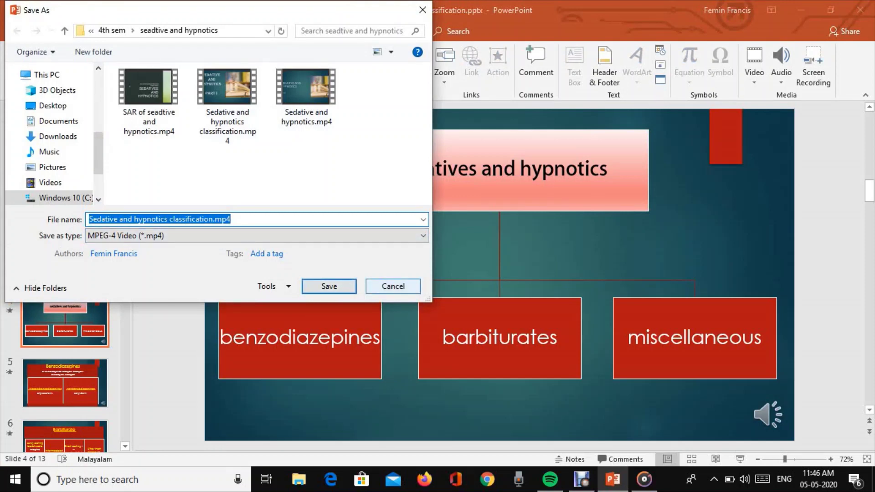
{"action": "key", "text": "Return"}
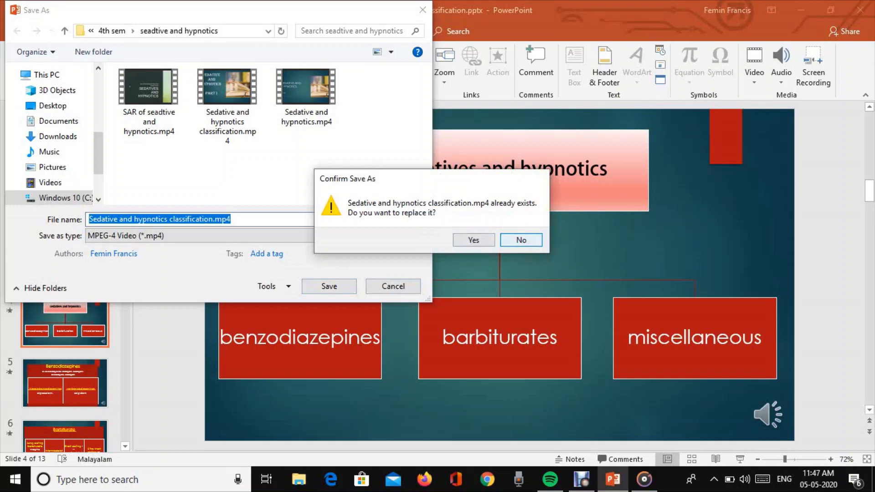
{"action": "key", "text": "Return"}
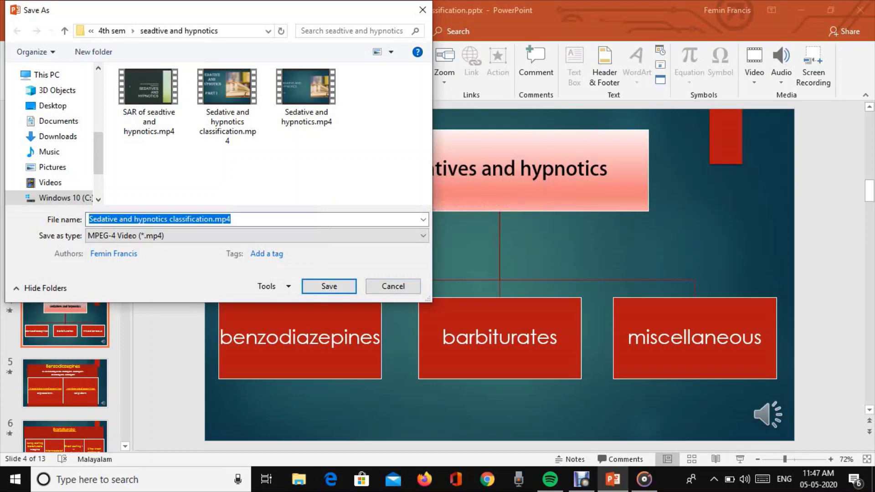
{"action": "key", "text": "Escape"}
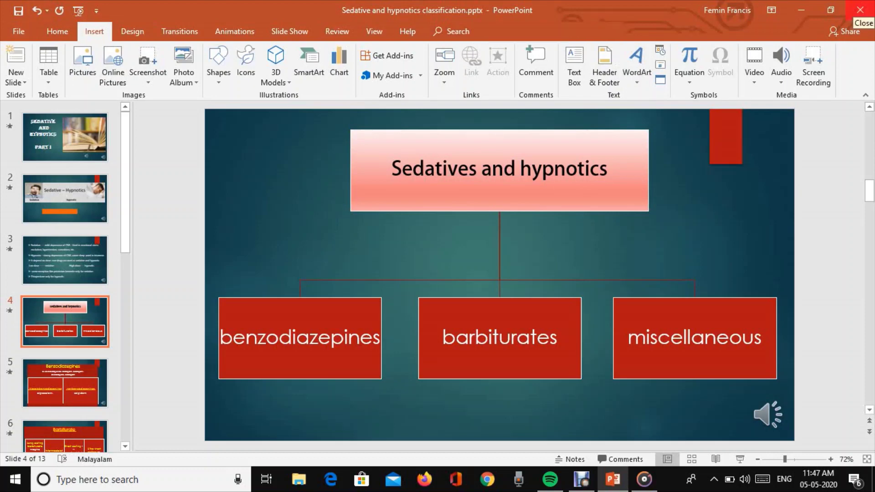
Step: Close the presentation without saving the changes
{"action": "left_click", "coordinate": [861, 10]}
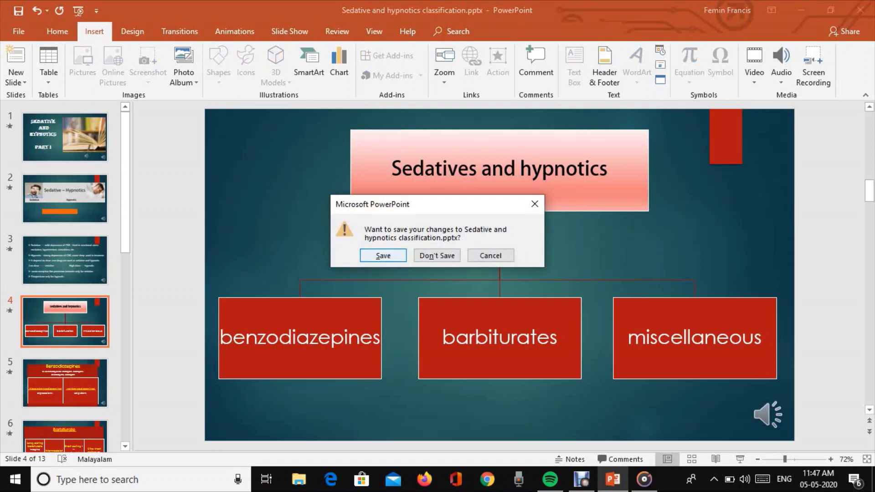
{"action": "key", "text": "Tab"}
{"action": "key", "text": "Return"}
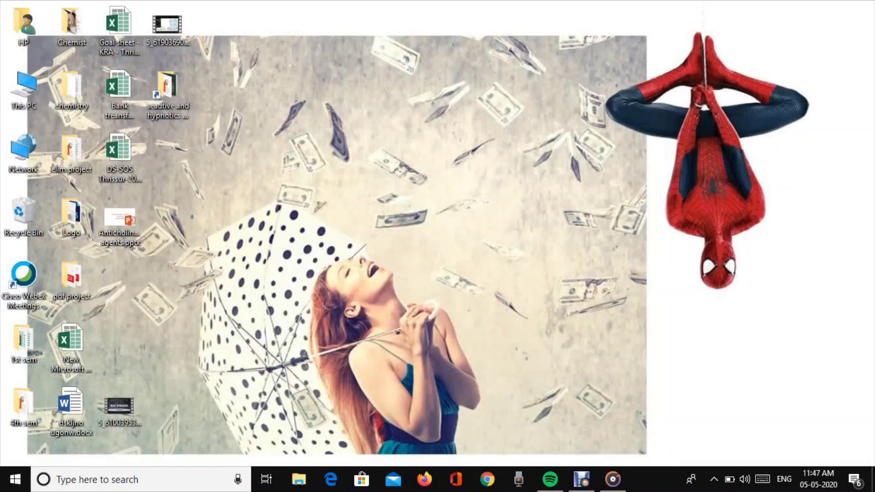
Step: Open the GA subfolder of the desktop's 4th sem folder and play the GENERAL ANAESTHESIA video
{"action": "left_click", "coordinate": [23, 406]}
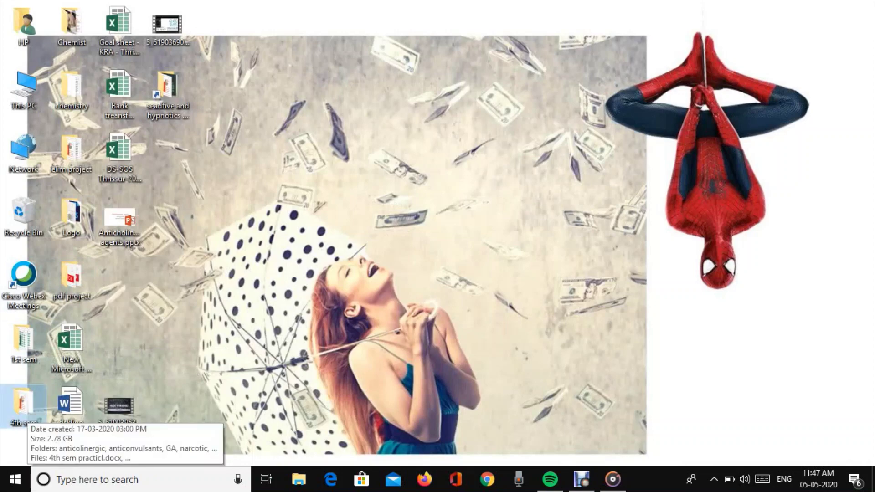
{"action": "double_click", "coordinate": [23, 404]}
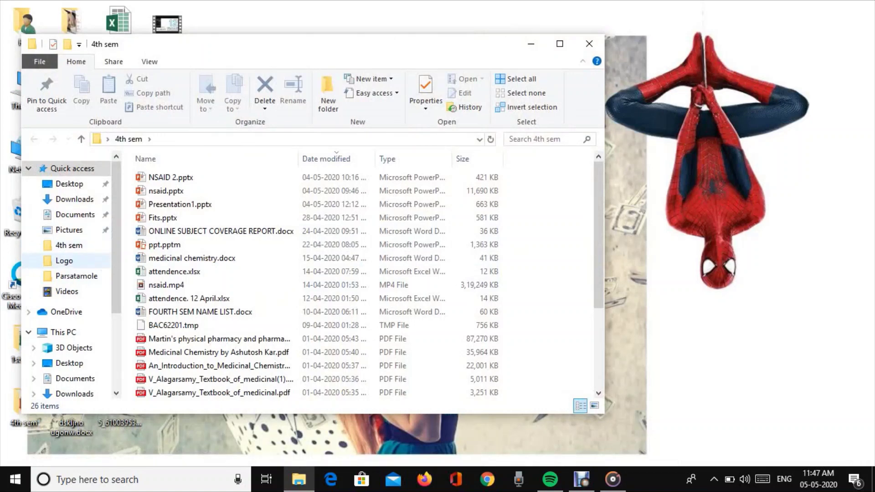
{"action": "left_click", "coordinate": [69, 245]}
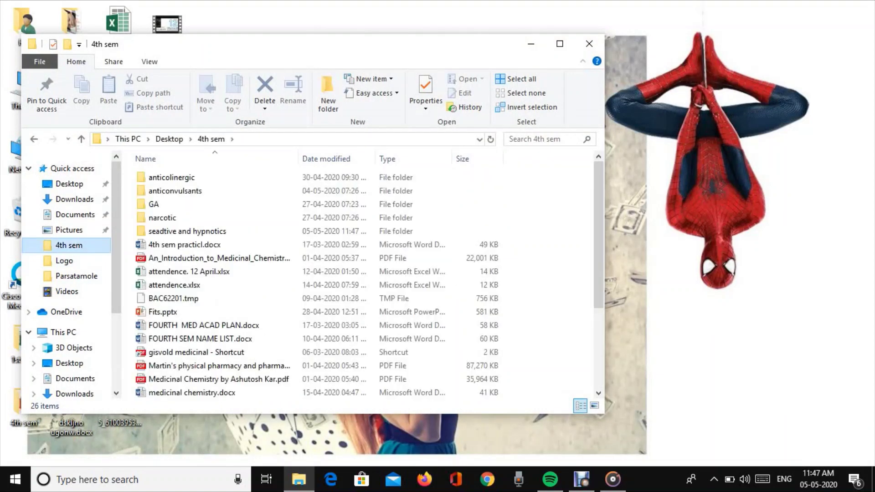
{"action": "left_click", "coordinate": [153, 204]}
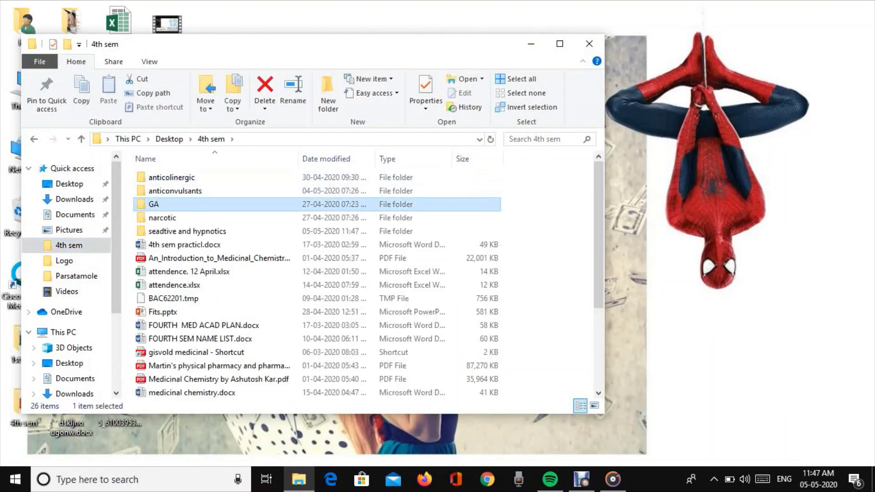
{"action": "double_click", "coordinate": [155, 204]}
{"action": "double_click", "coordinate": [199, 191]}
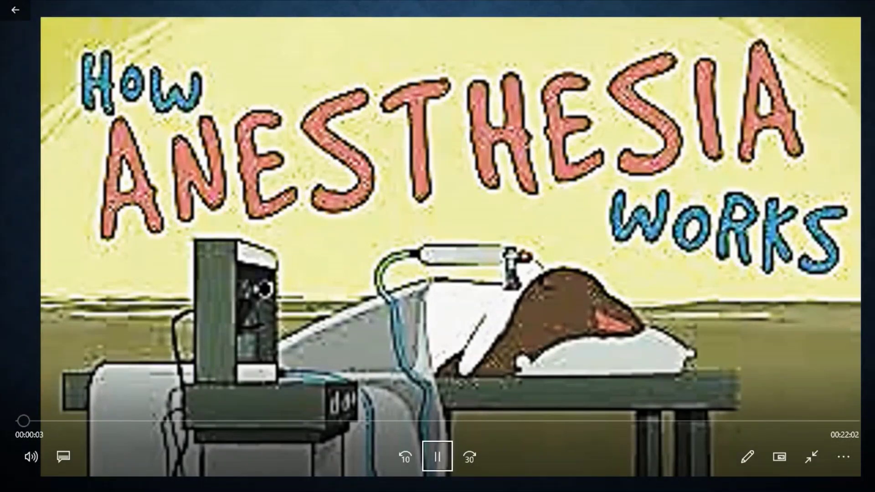
Step: Pause the GENERAL ANAESTHESIA video, turn its volume all the way down to mute it, and resume playback
{"action": "key", "text": "space"}
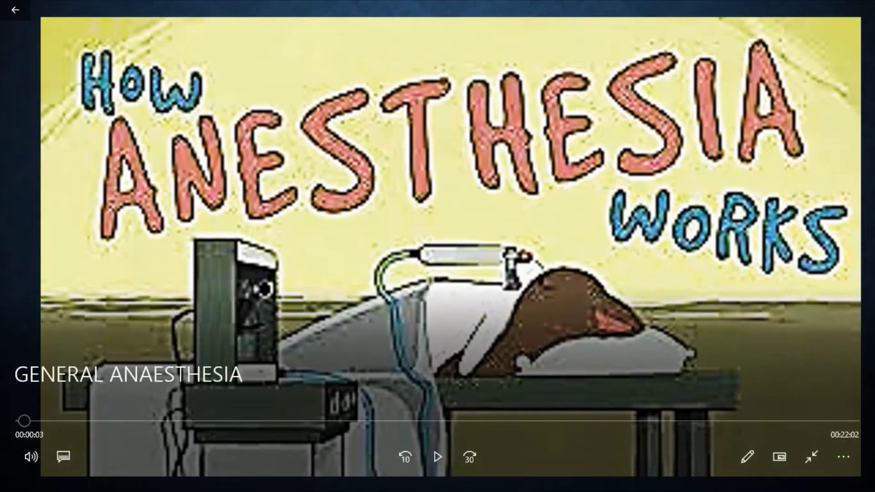
{"action": "left_click", "coordinate": [31, 457]}
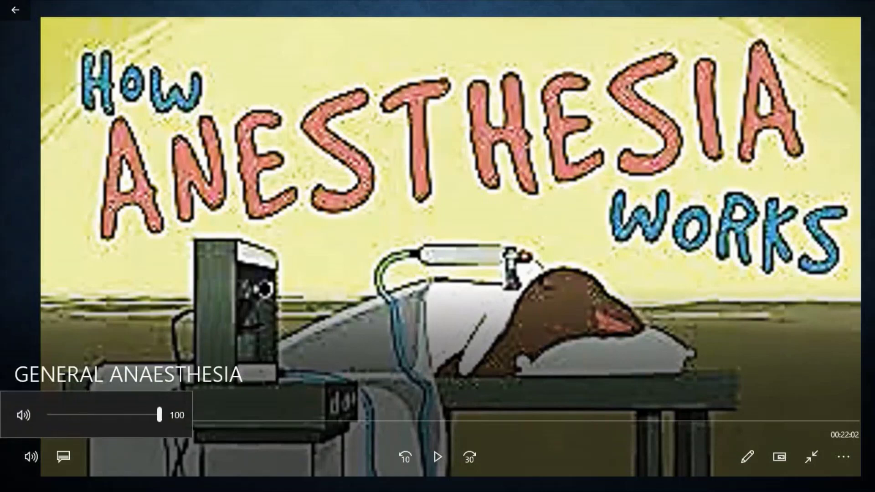
{"action": "left_click_drag", "start_coordinate": [159, 415], "coordinate": [49, 414]}
{"action": "left_click", "coordinate": [438, 457]}
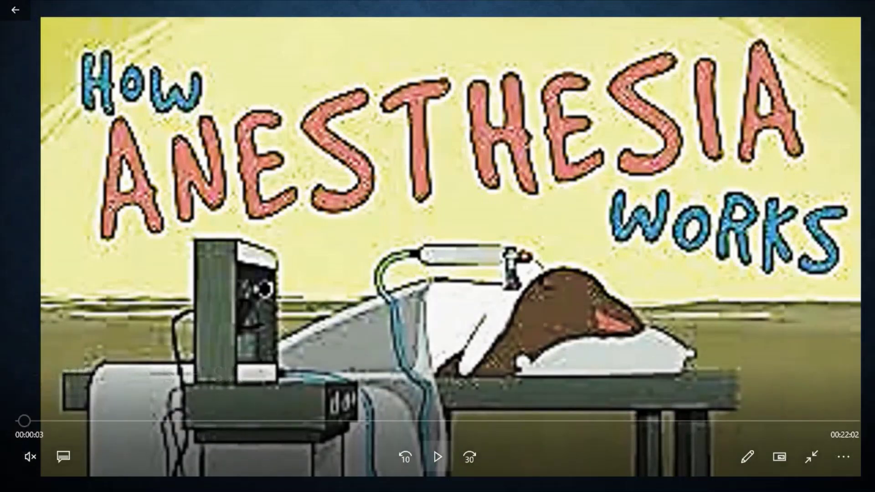
{"action": "left_click", "coordinate": [438, 457]}
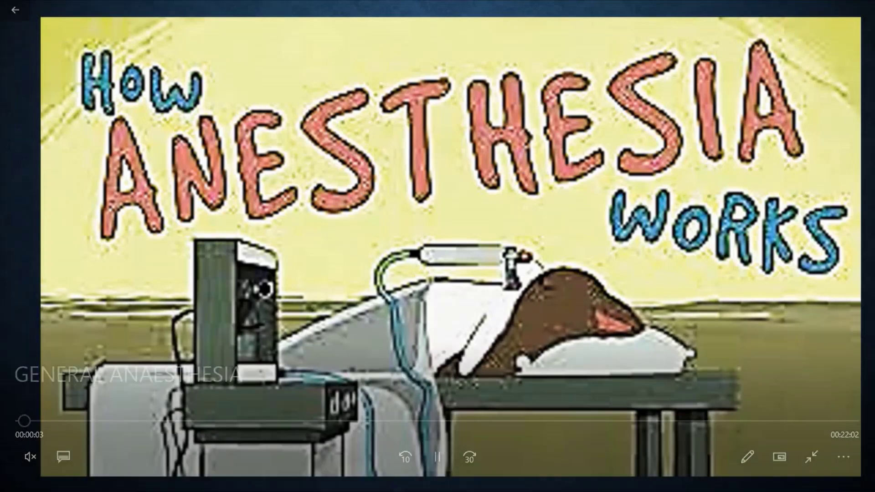